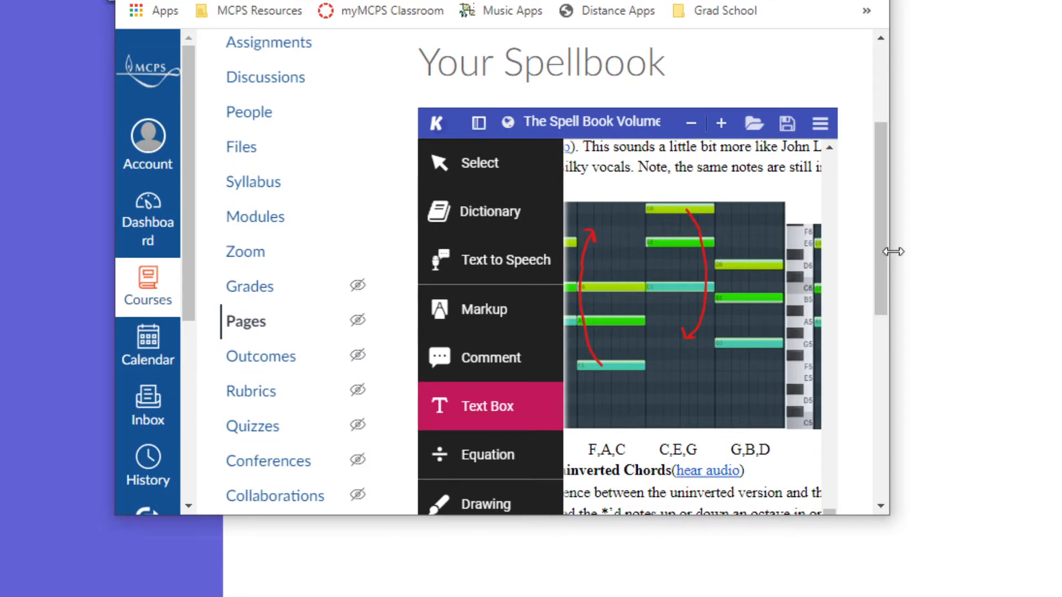
# Widen the browser window and find the Inverting Chords section of The Spell Book Volume II.pdf.
pyautogui.moveTo(890, 246); pyautogui.dragTo(1059, 247)
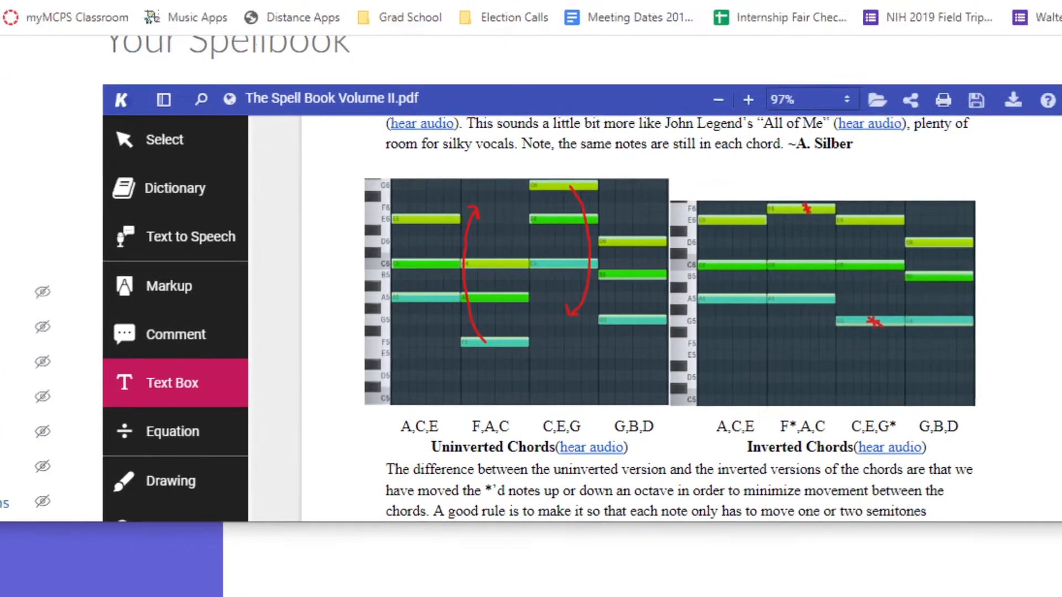
pyautogui.scroll(-4, 782, 348)
pyautogui.scroll(-15, 774, 334)
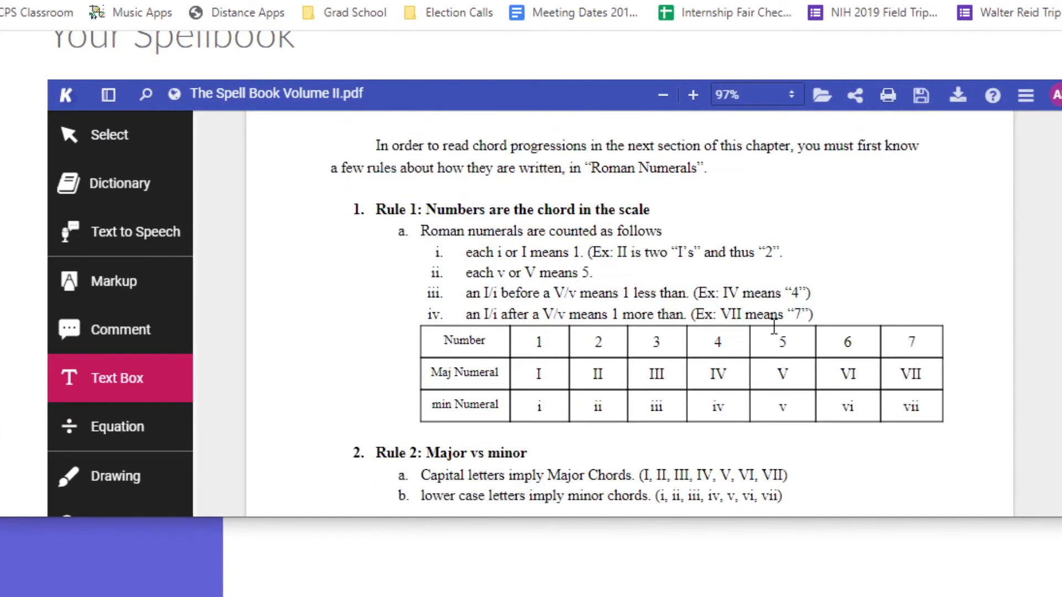
pyautogui.scroll(12, 805, 304)
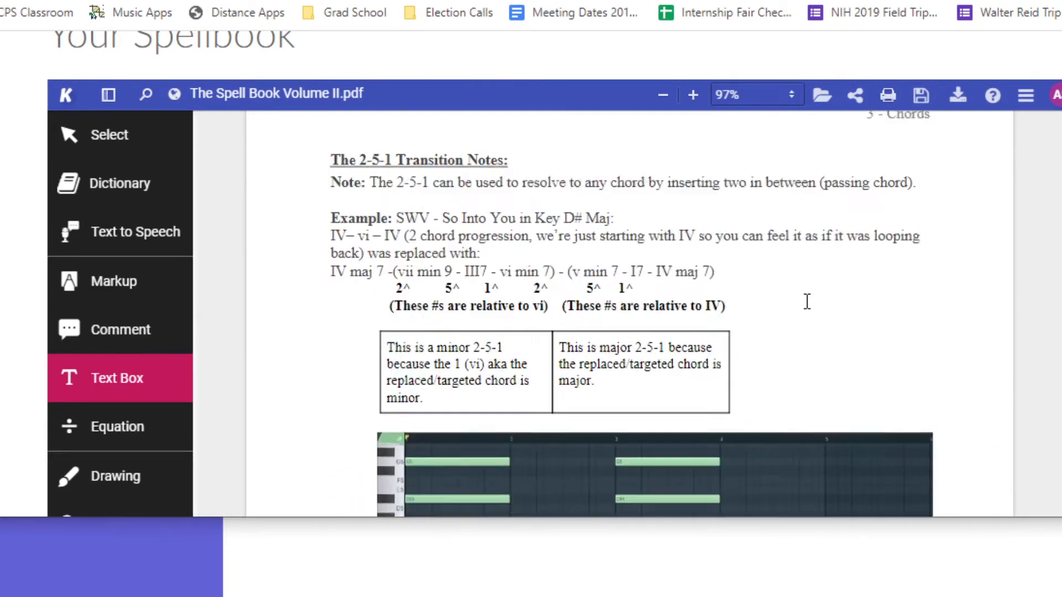
pyautogui.scroll(10, 807, 309)
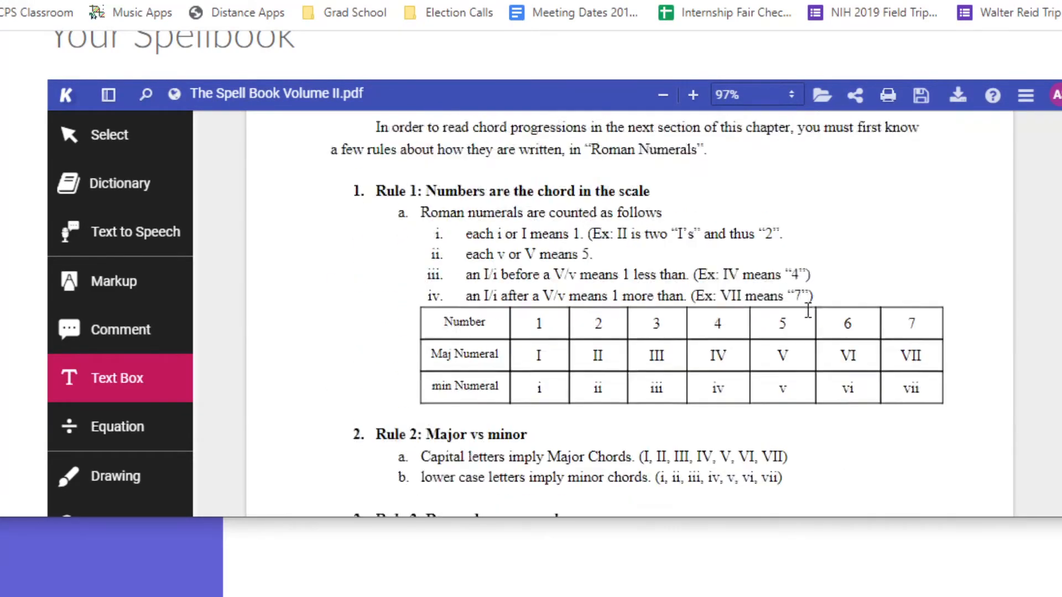
pyautogui.scroll(3, 498, 326)
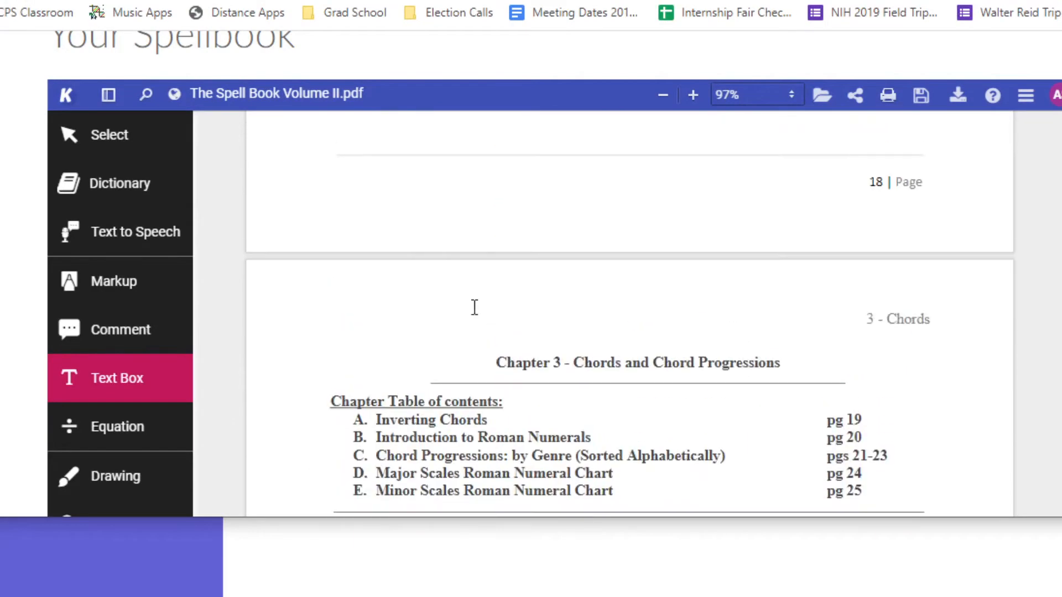
pyautogui.scroll(-6, 603, 310)
pyautogui.scroll(-4, 581, 339)
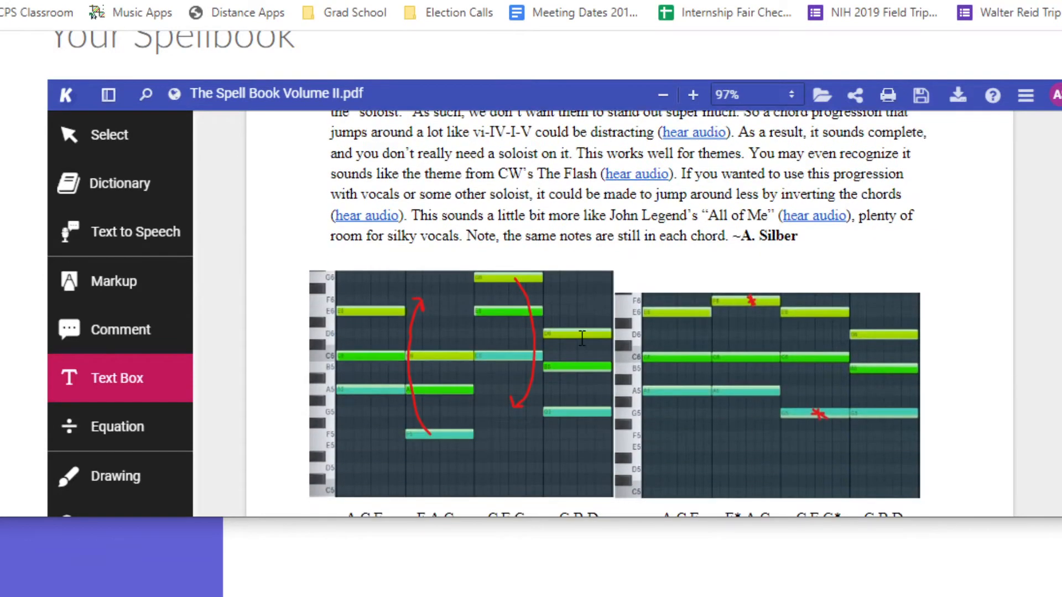
# Examine the author's note and the uninverted and inverted chord diagrams in the Inverting Chords section.
pyautogui.scroll(4, 435, 233)
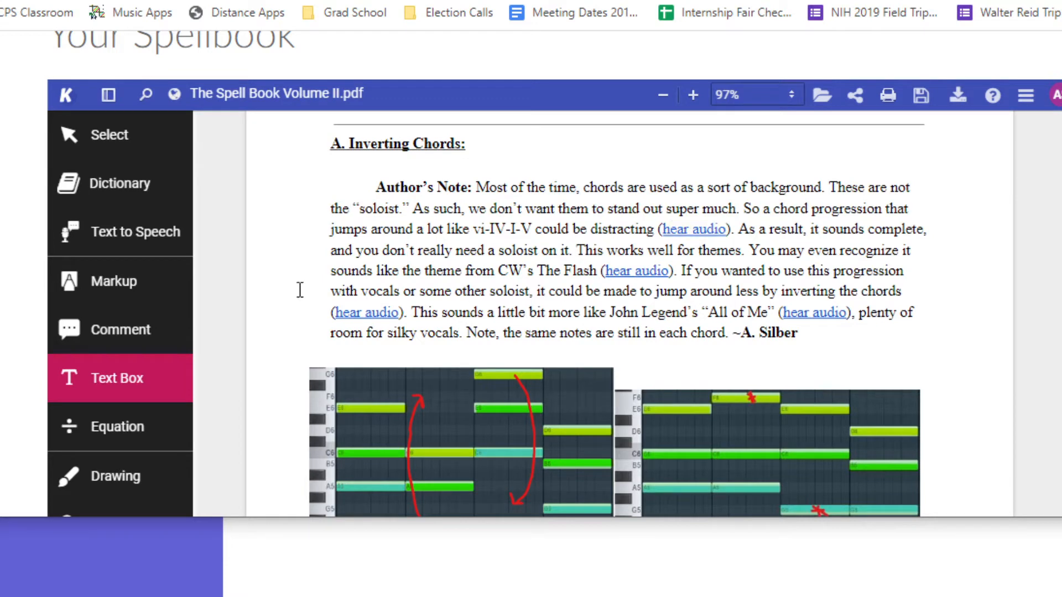
pyautogui.scroll(-9, 565, 261)
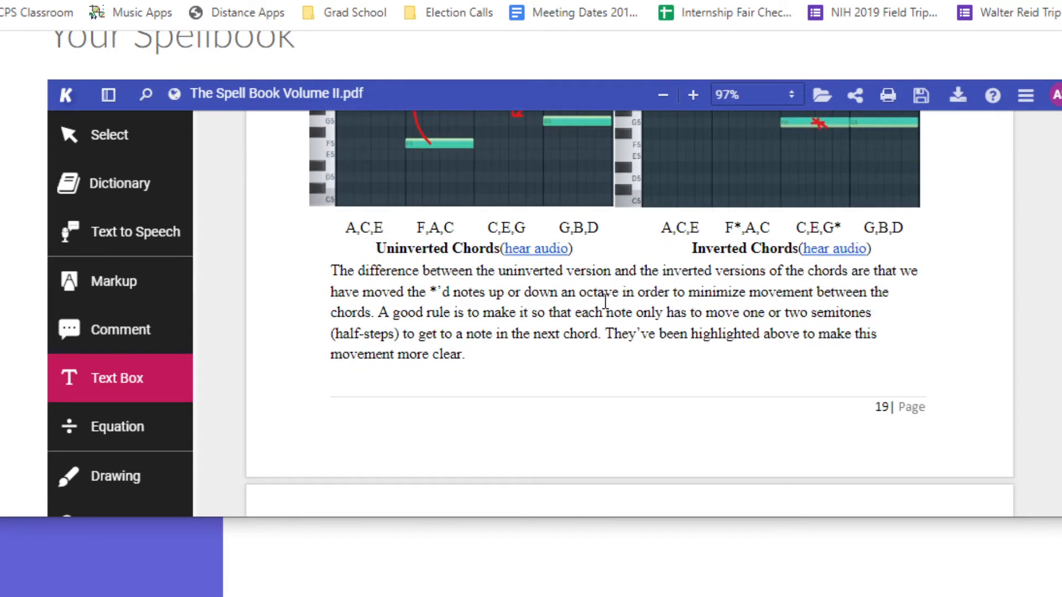
pyautogui.scroll(9, 605, 301)
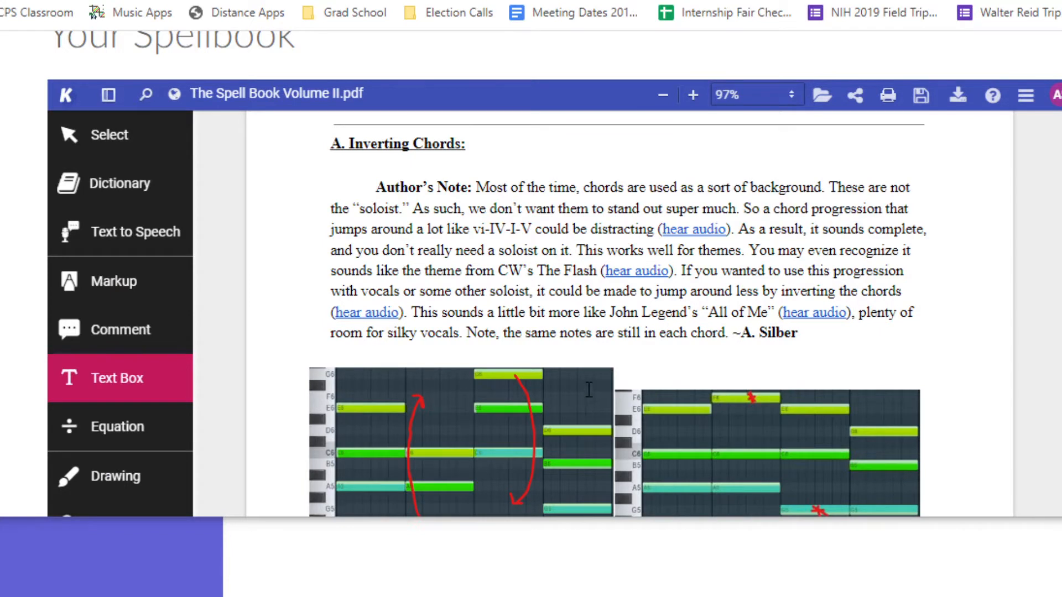
pyautogui.scroll(-2, 589, 390)
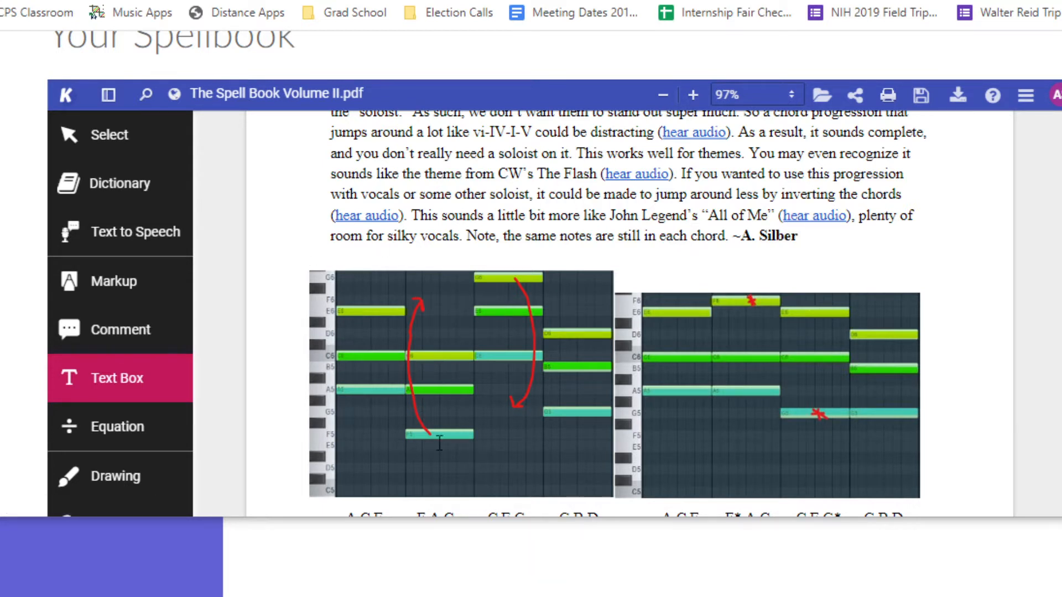
pyautogui.scroll(-2, 425, 373)
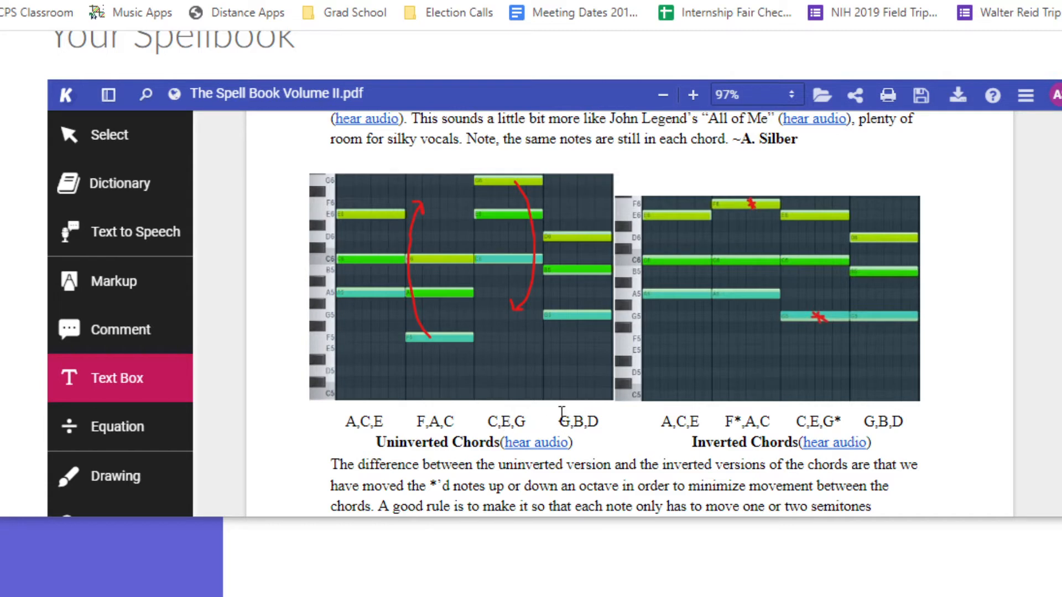
pyautogui.scroll(1, 556, 382)
pyautogui.scroll(-1, 557, 380)
pyautogui.scroll(2, 432, 324)
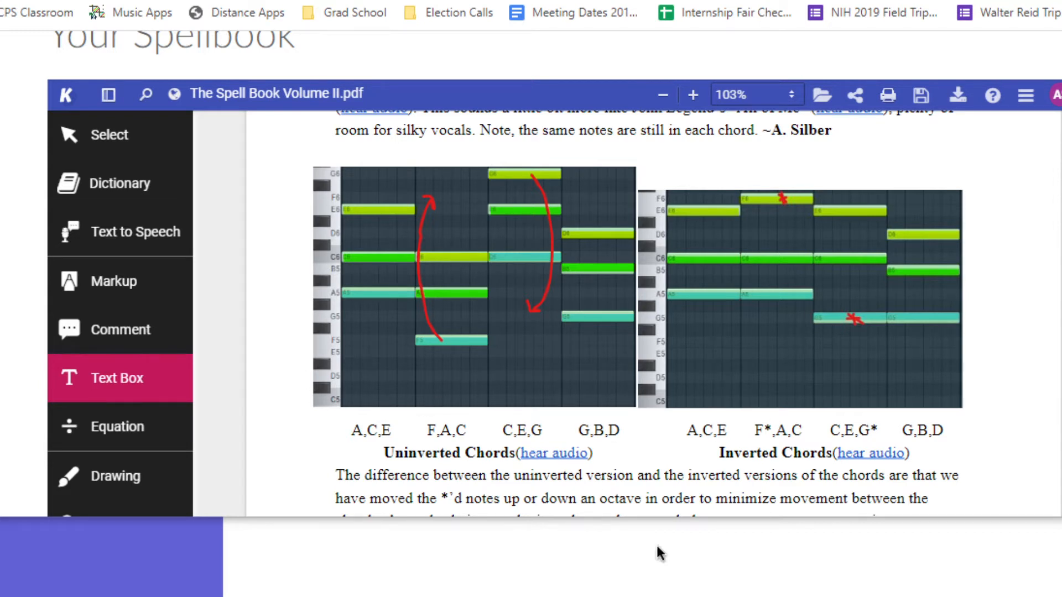
pyautogui.scroll(-5, 690, 577)
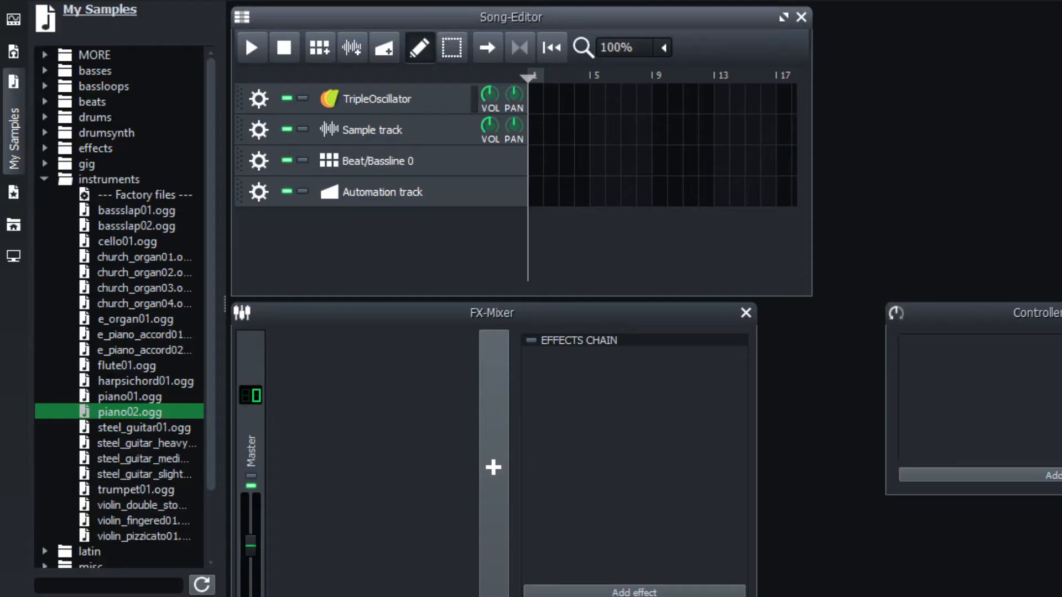
# Switch to LMMS and open the I V vi IV chord project from the projects folder.
pyautogui.hotkey('alt', 'f')
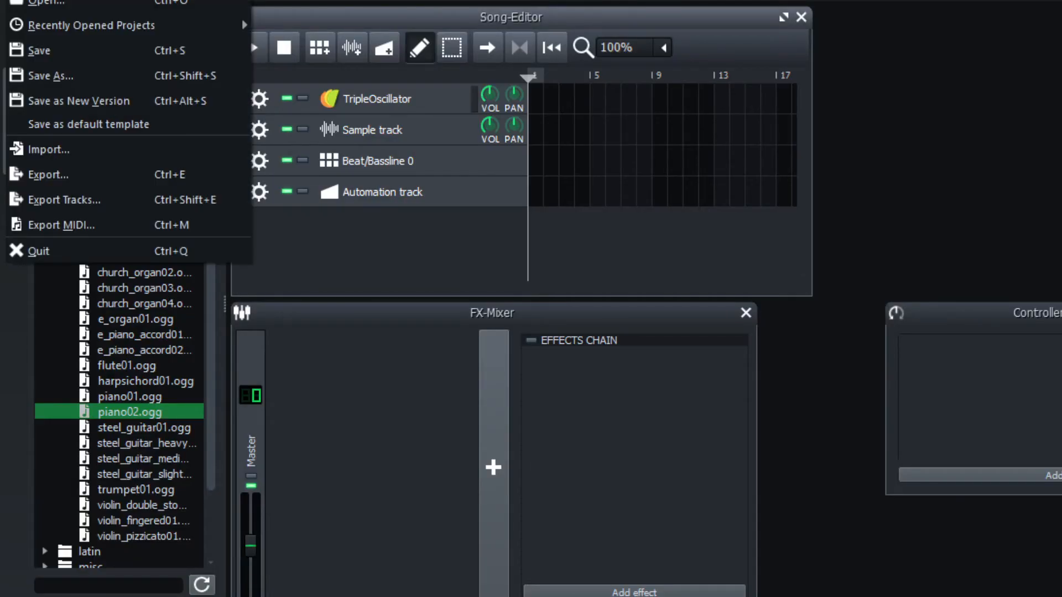
pyautogui.click(82, 4)
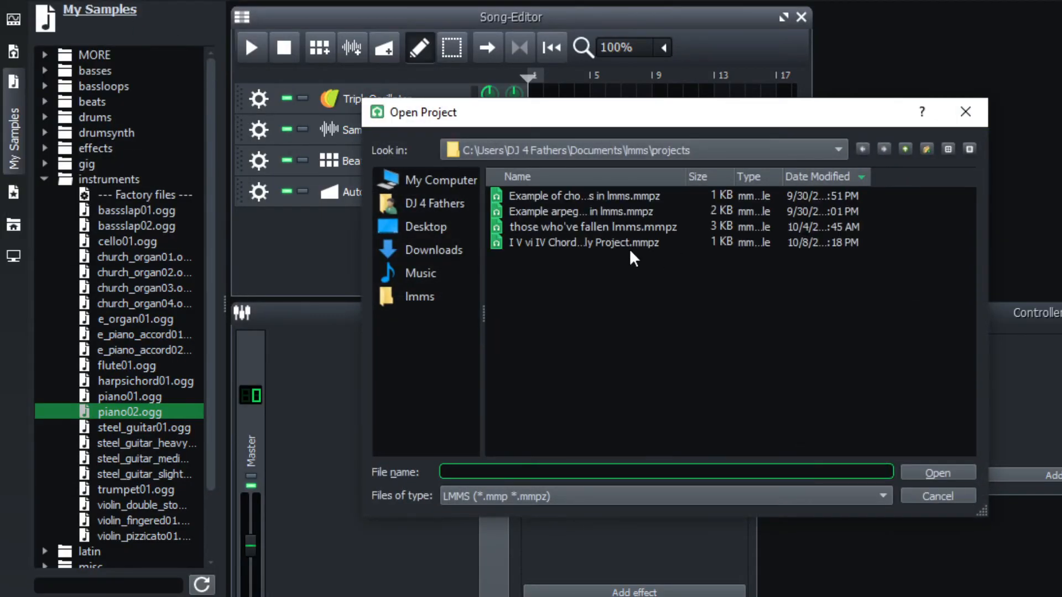
pyautogui.doubleClick(537, 243)
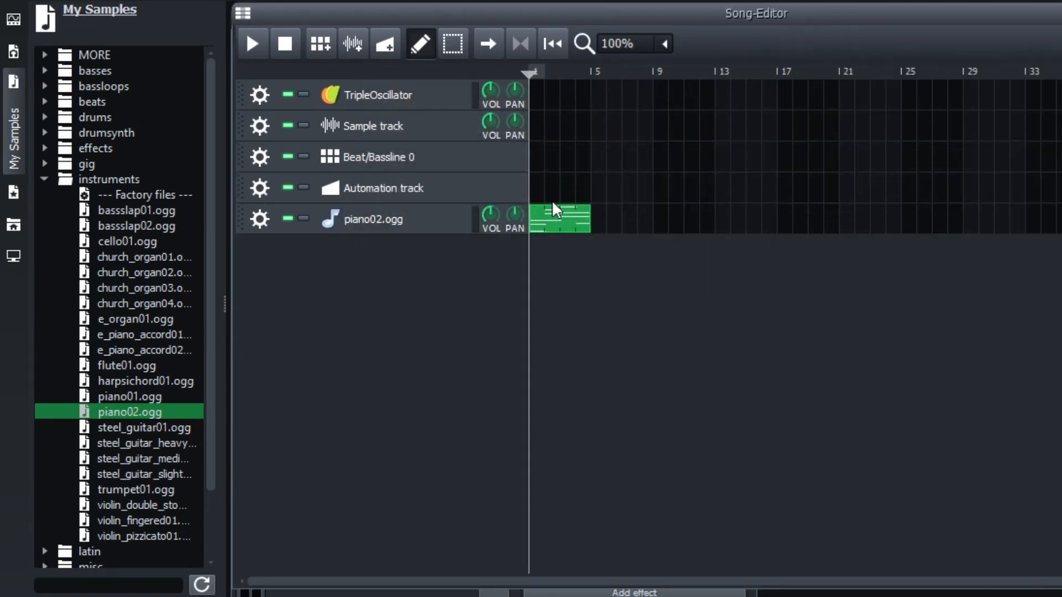
# Clone the piano02.ogg track in the Song-Editor.
pyautogui.keyDown('ctrl'); pyautogui.scroll(4, 574, 234); pyautogui.keyUp('ctrl')
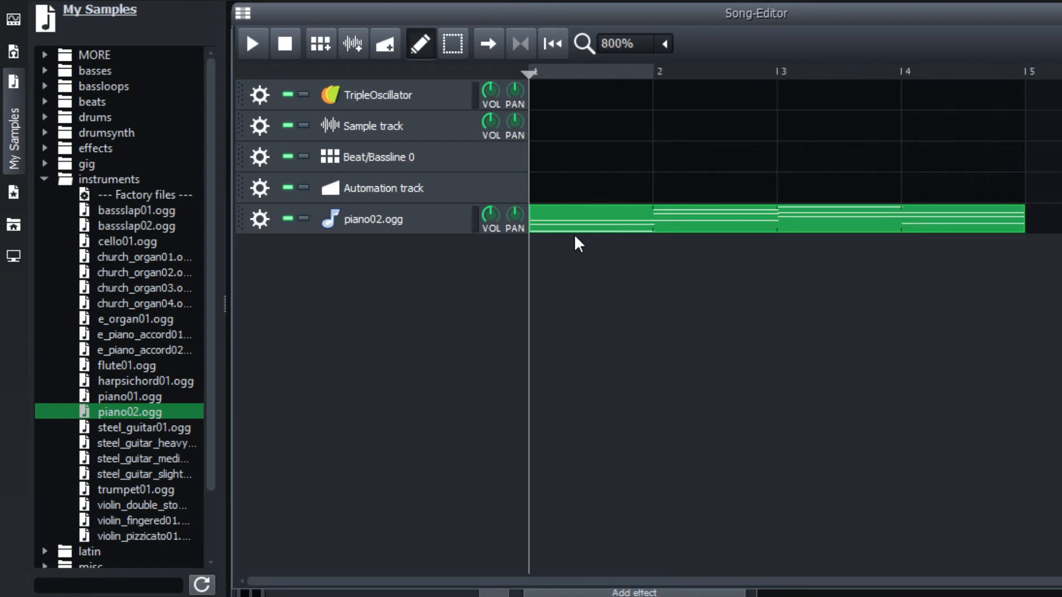
pyautogui.scroll(-1, 574, 235)
pyautogui.click(260, 220)
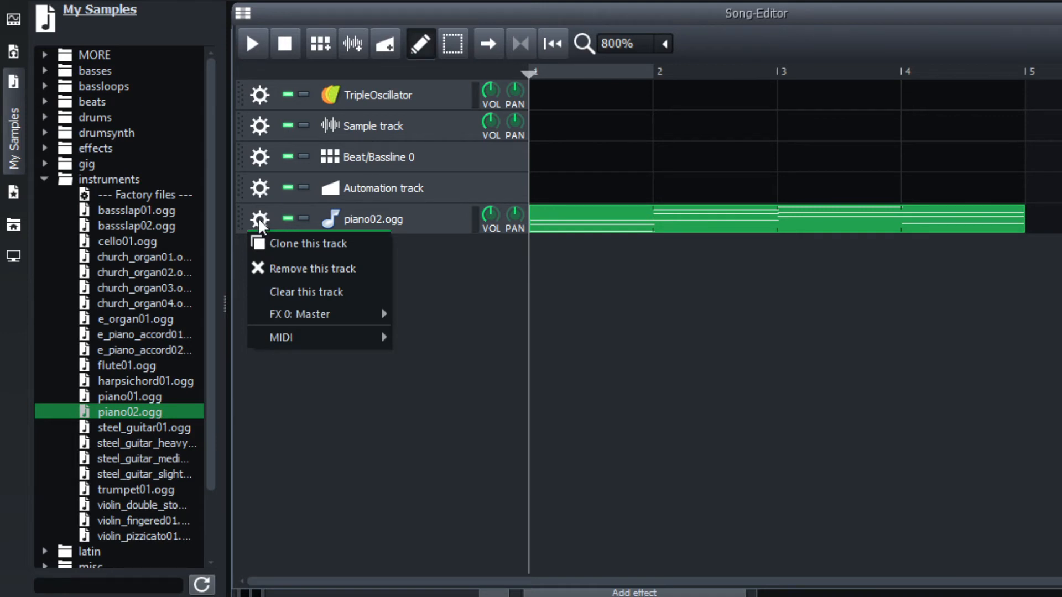
pyautogui.click(294, 245)
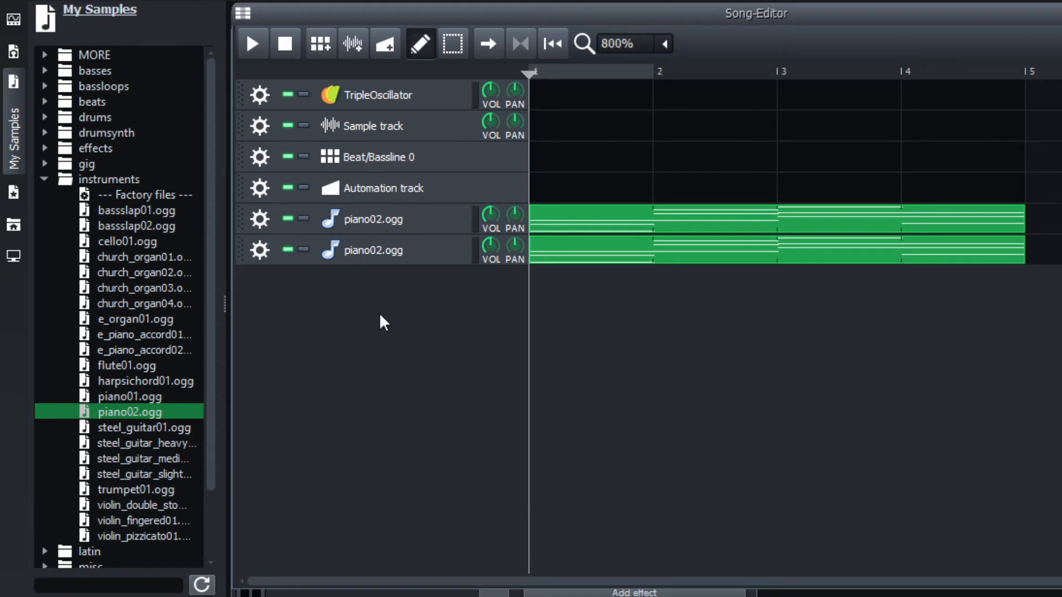
# Rename the upper piano02.ogg track as Original Chords.
pyautogui.doubleClick(402, 224)
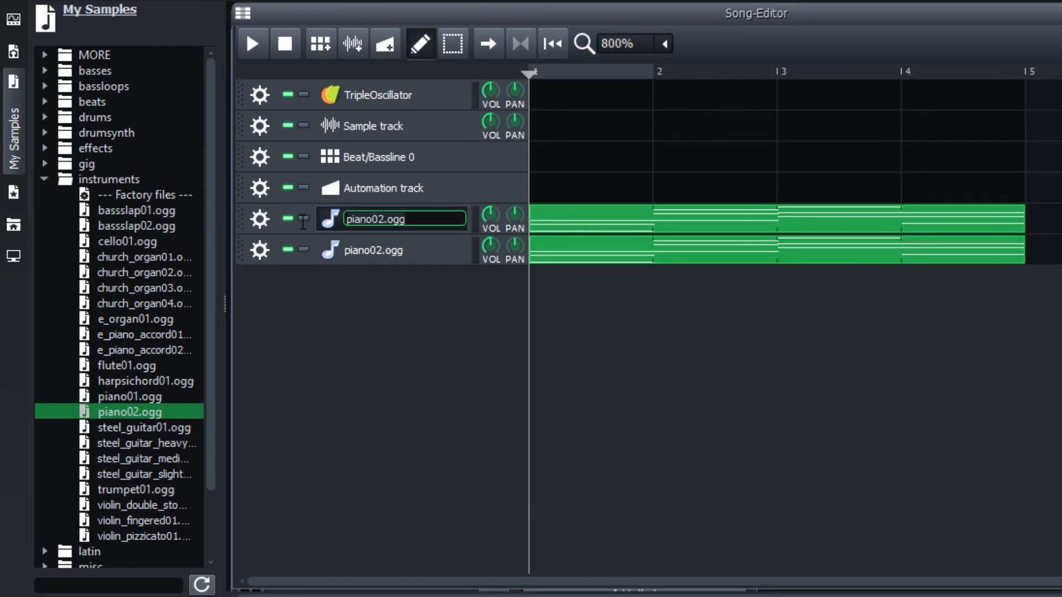
pyautogui.hotkey('ctrl', 'a')
pyautogui.write('O')
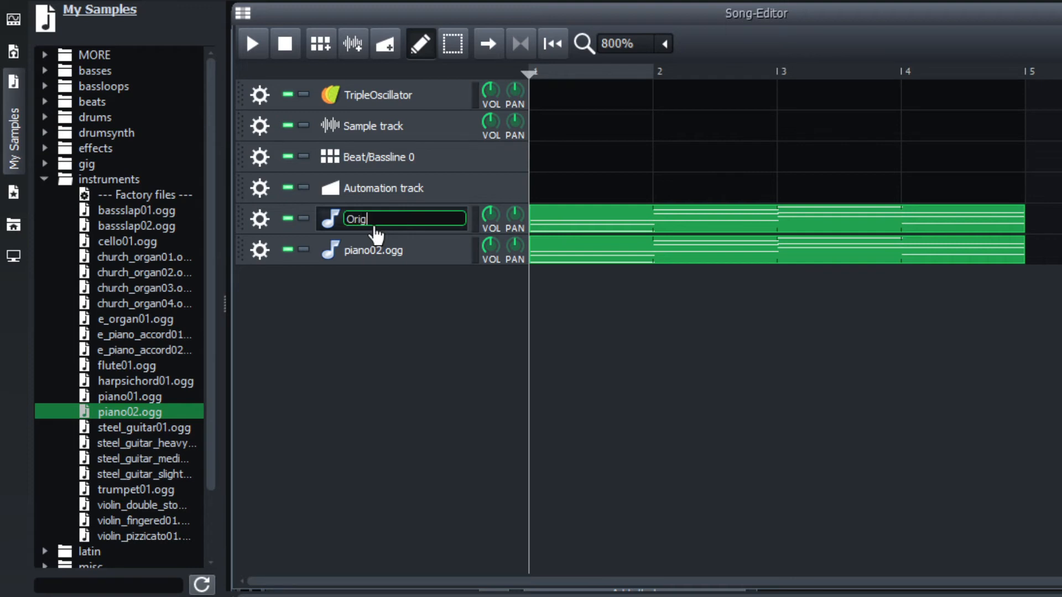
pyautogui.press('Return')
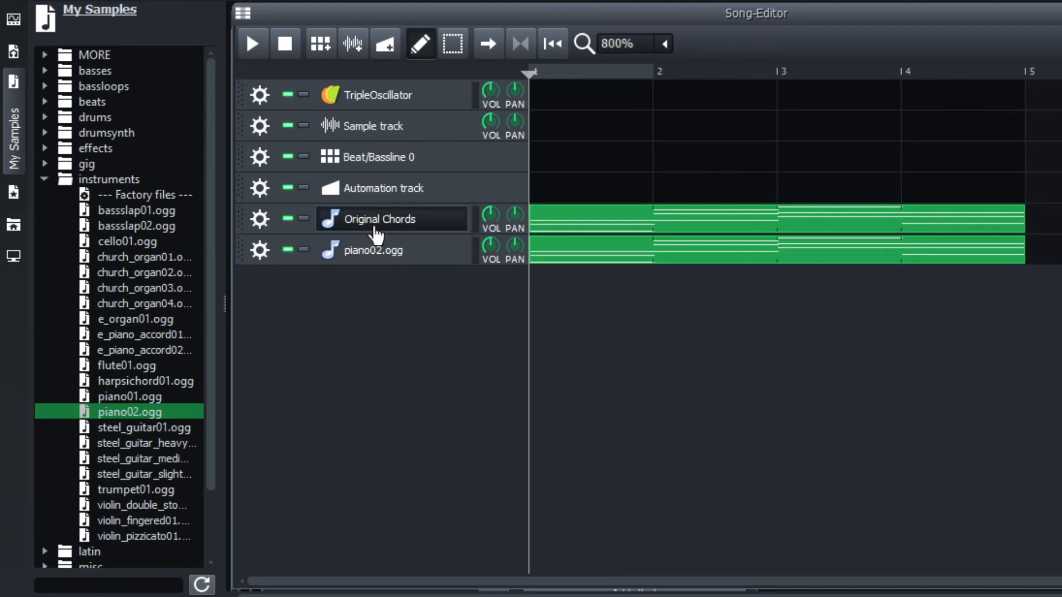
# Rename the cloned piano02.ogg track as Inversions.
pyautogui.doubleClick(340, 253)
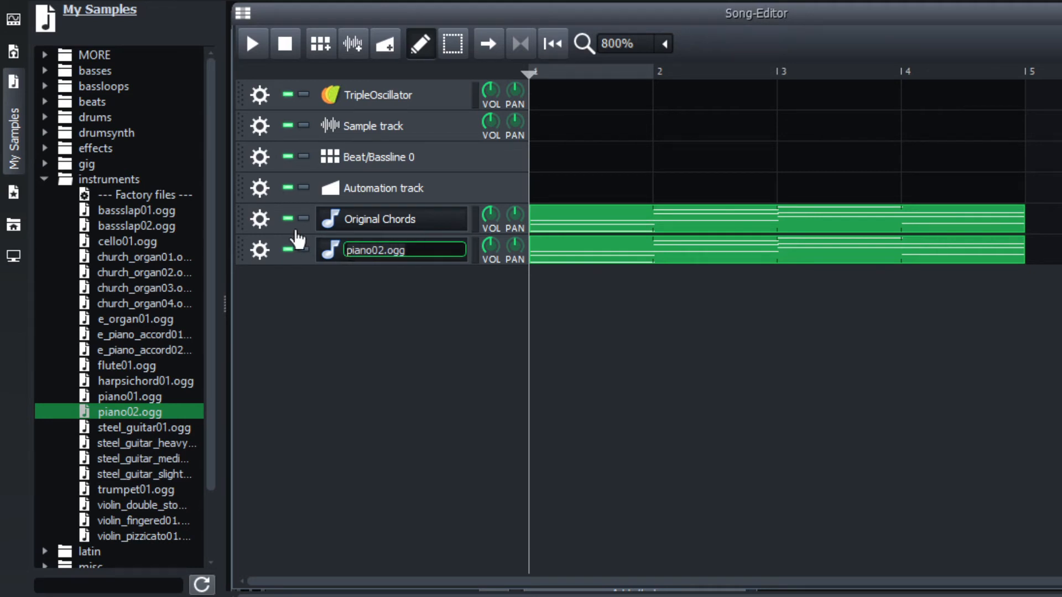
pyautogui.hotkey('ctrl', 'a')
pyautogui.press('BackSpace')
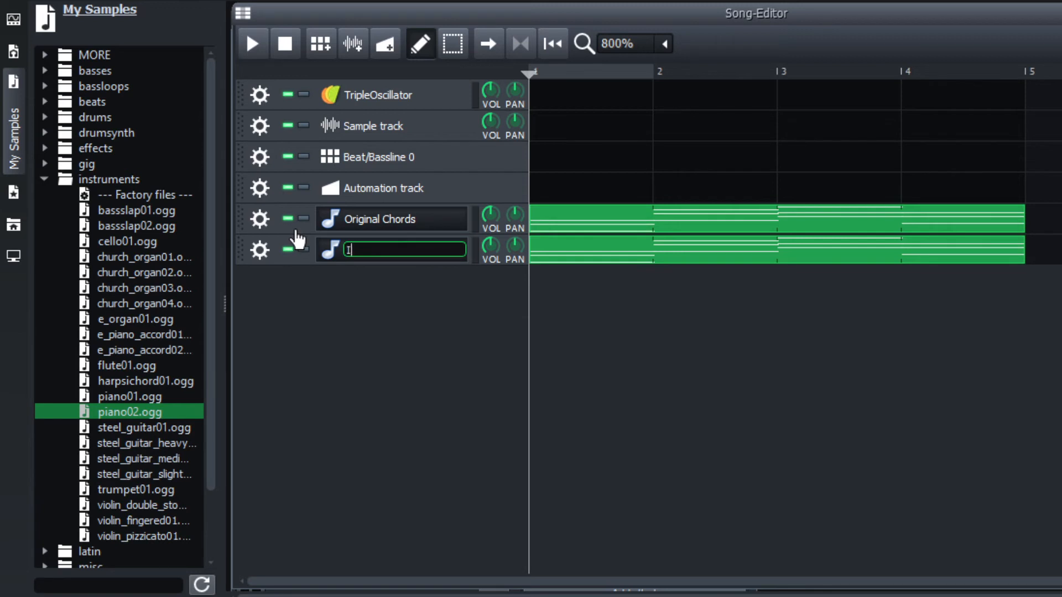
pyautogui.press('Return')
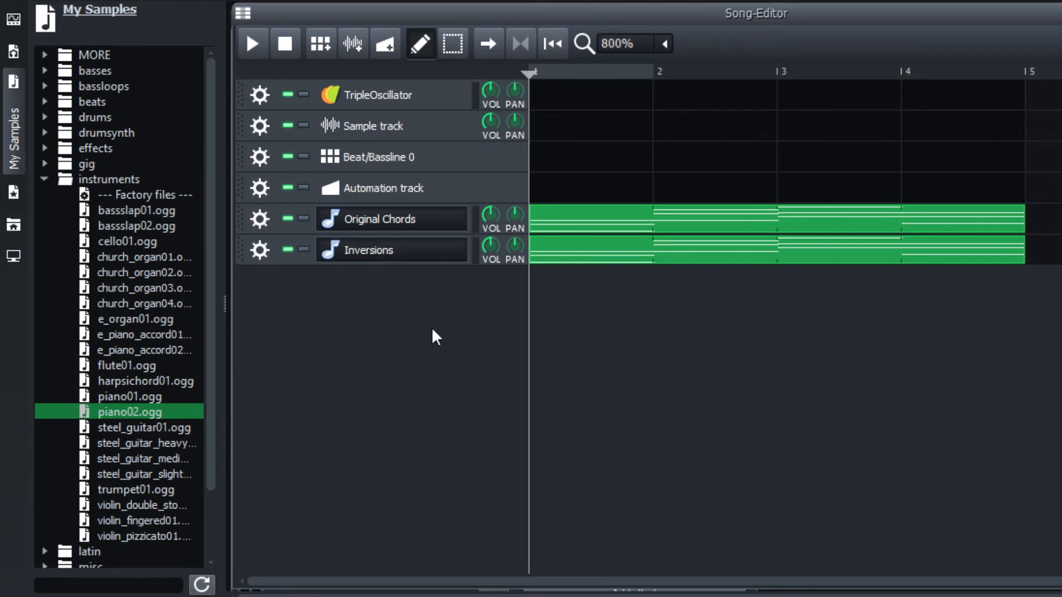
# Mute the Original Chords track and play the song to hear only the Inversions track.
pyautogui.click(288, 221)
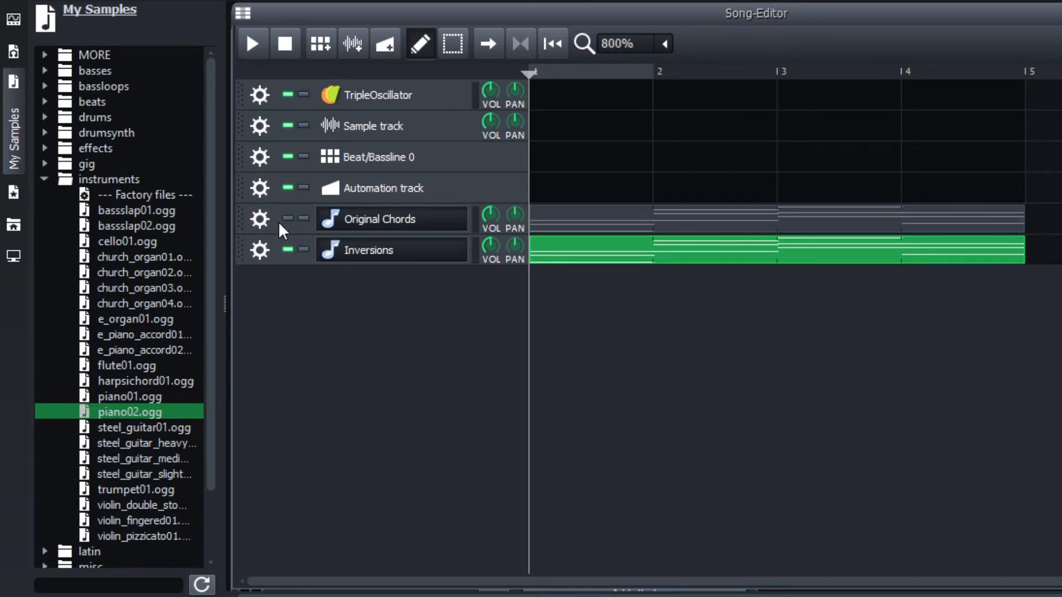
pyautogui.click(289, 219)
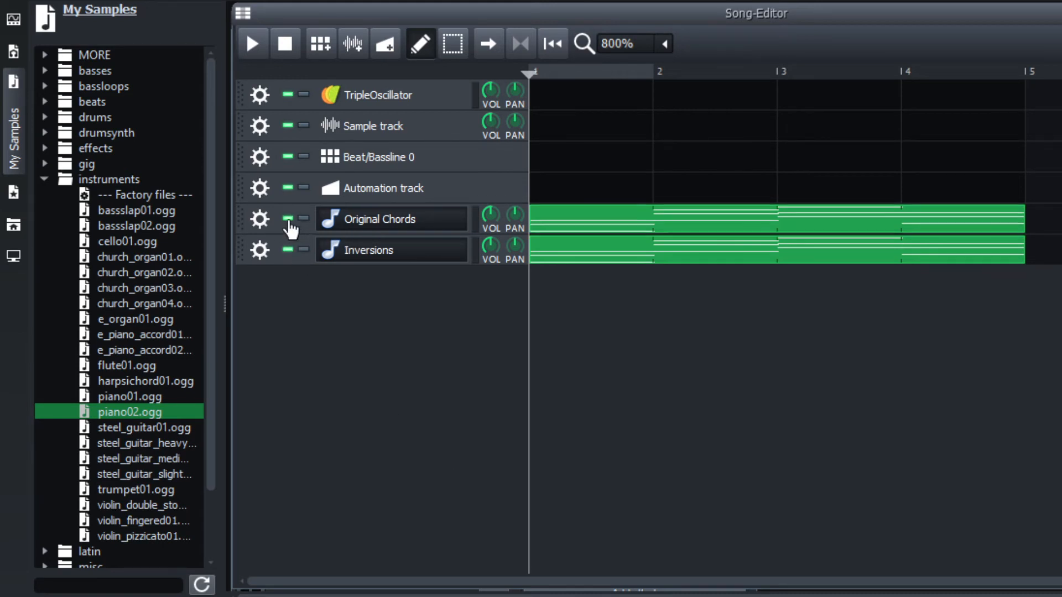
pyautogui.click(288, 220)
pyautogui.click(288, 219)
pyautogui.click(288, 220)
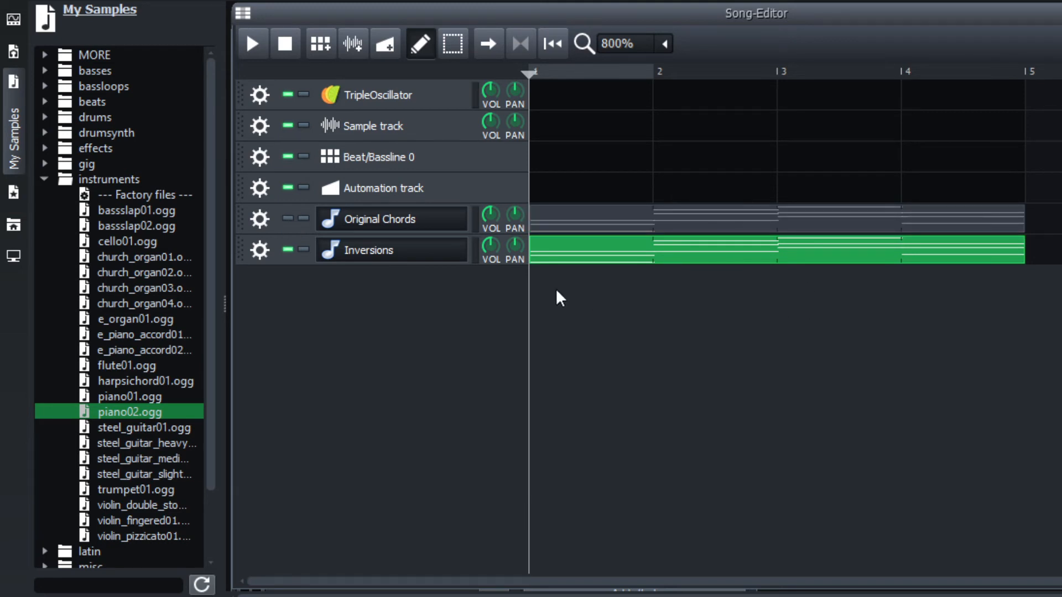
pyautogui.press('space')
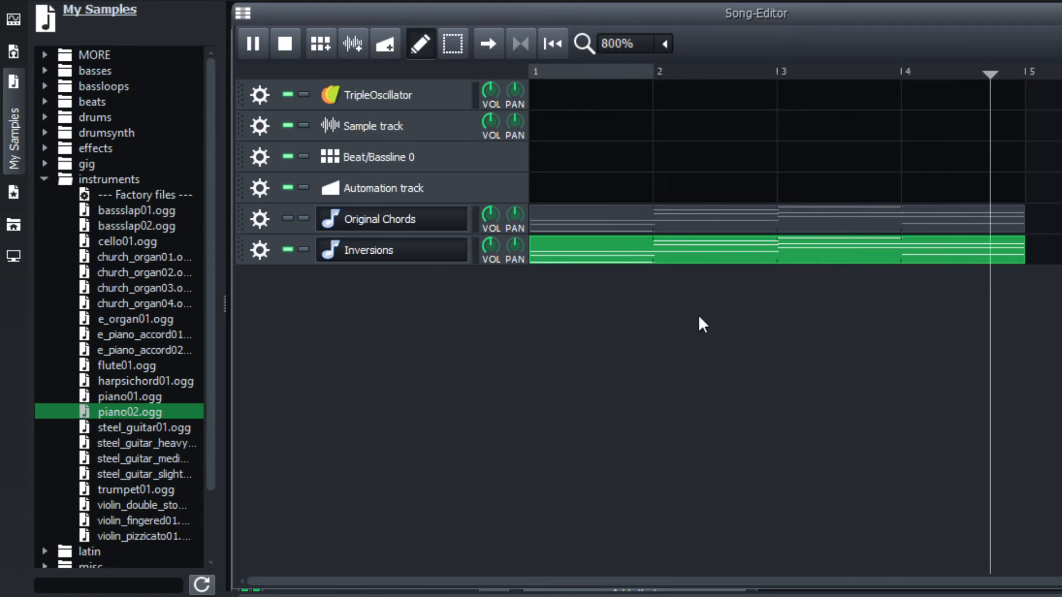
# In the Inversions clip, raise the first chord's two lowest notes an octave, C5 to C6 and E5 to E6.
pyautogui.doubleClick(560, 249)
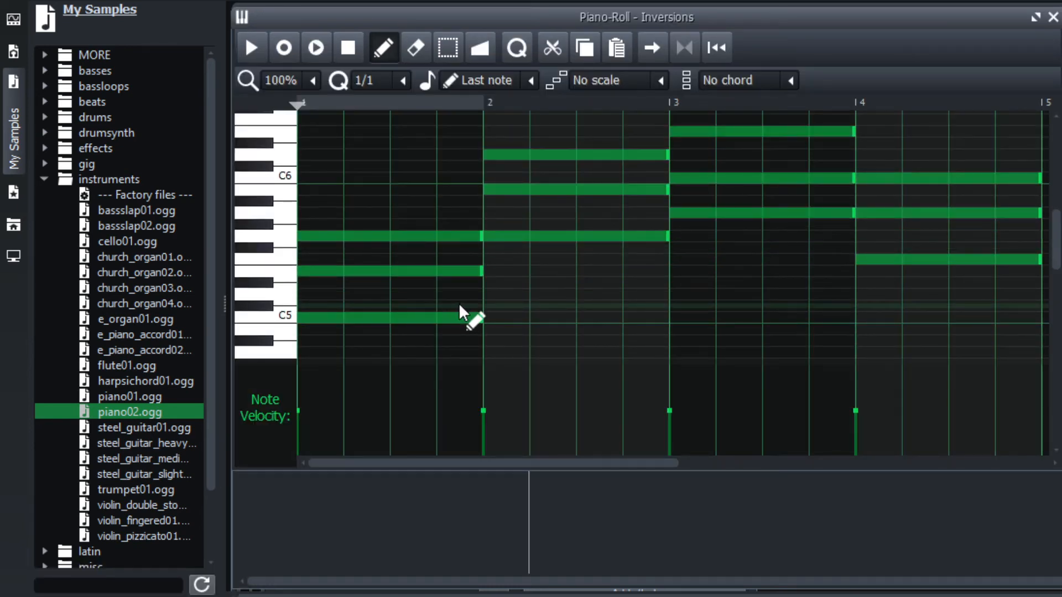
pyautogui.click(1054, 17)
pyautogui.doubleClick(645, 251)
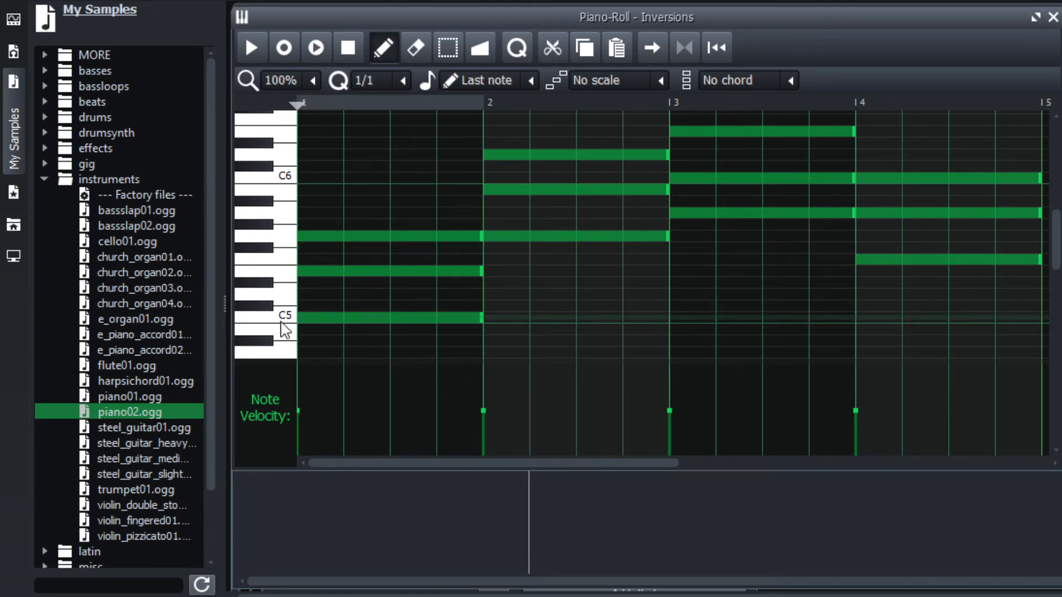
pyautogui.moveTo(313, 323); pyautogui.dragTo(311, 176)
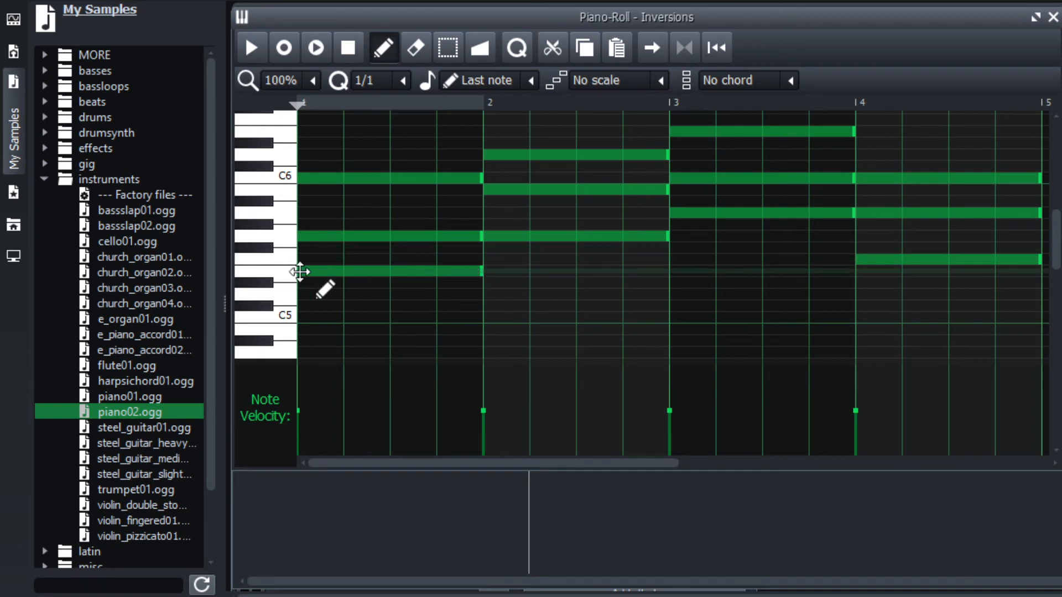
pyautogui.moveTo(333, 270); pyautogui.dragTo(310, 131)
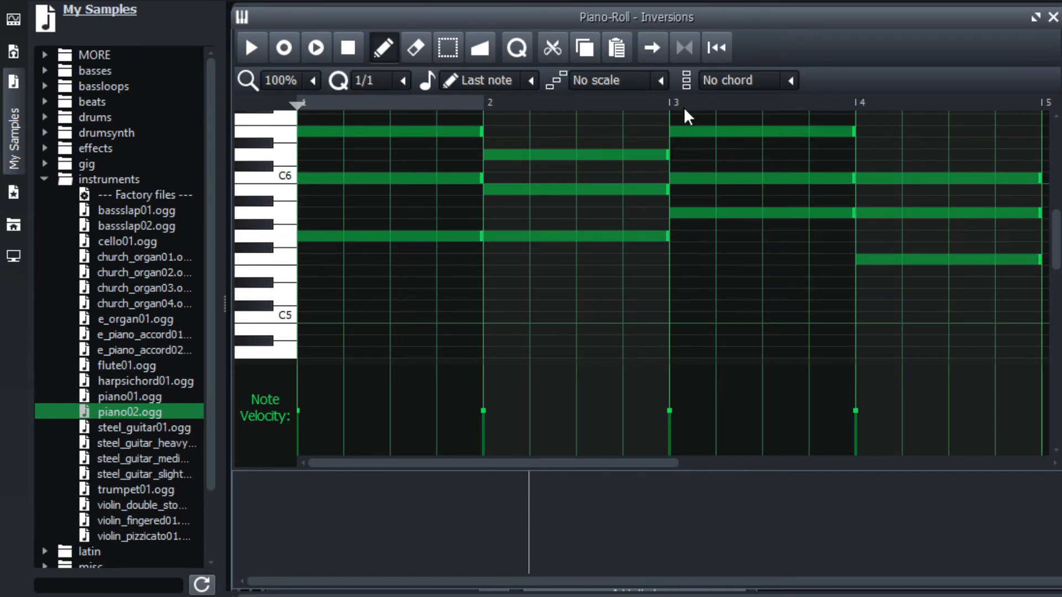
# In the Inversions clip, raise the fourth chord's lowest note an octave, from F5 to F6.
pyautogui.scroll(2, 811, 317)
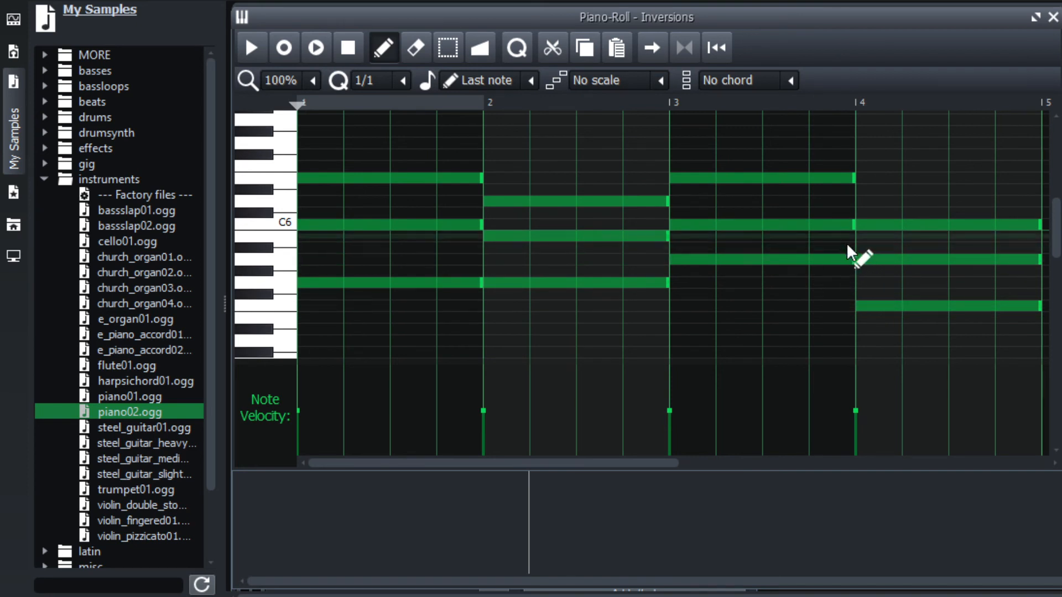
pyautogui.click(913, 306)
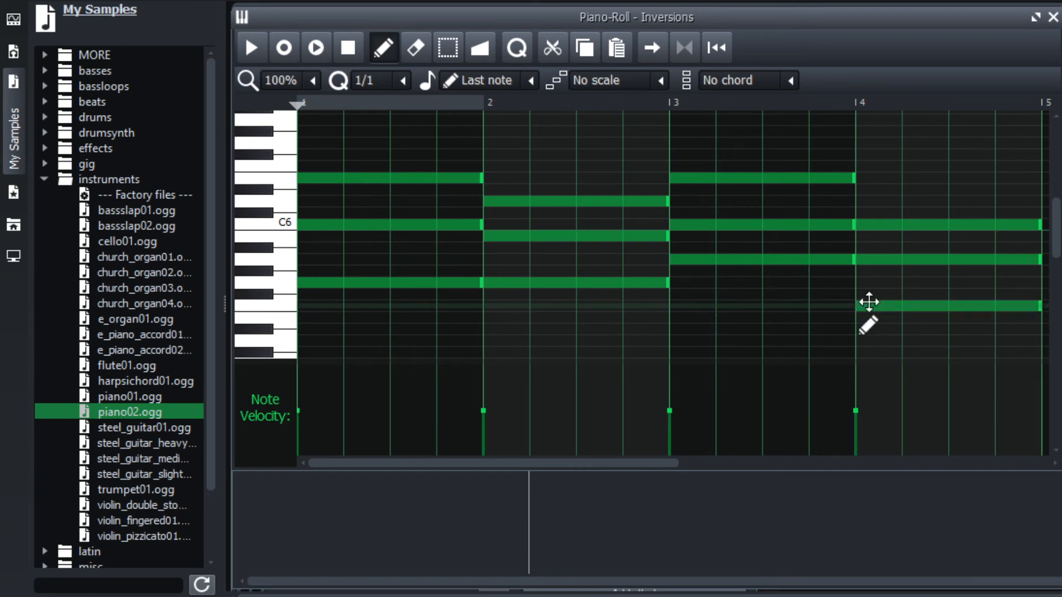
pyautogui.moveTo(903, 308); pyautogui.dragTo(898, 165)
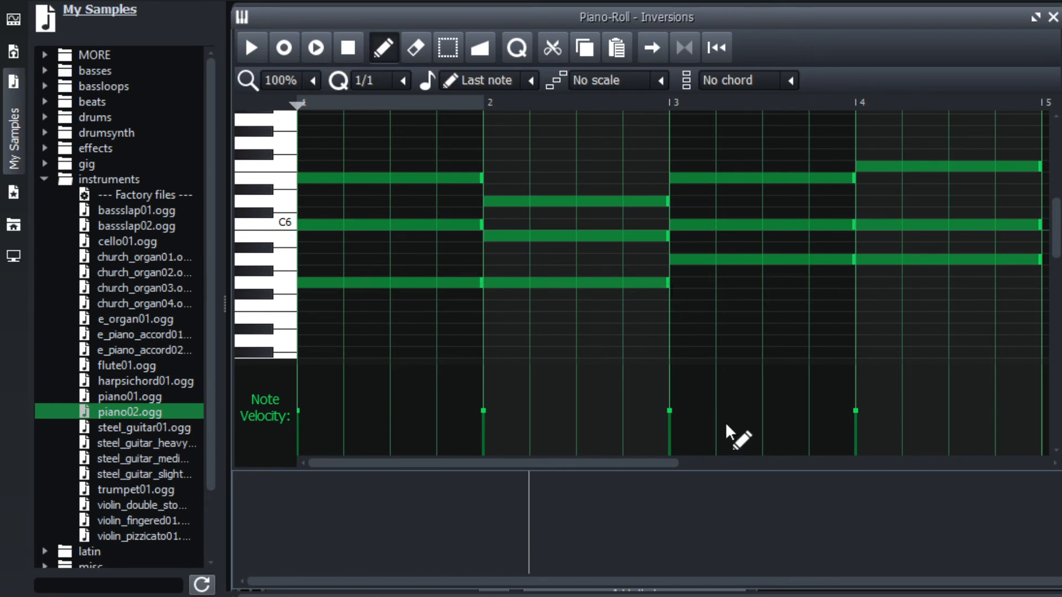
# Play the Inversions clip through all four chords, stop playback and close the piano roll.
pyautogui.press('space')
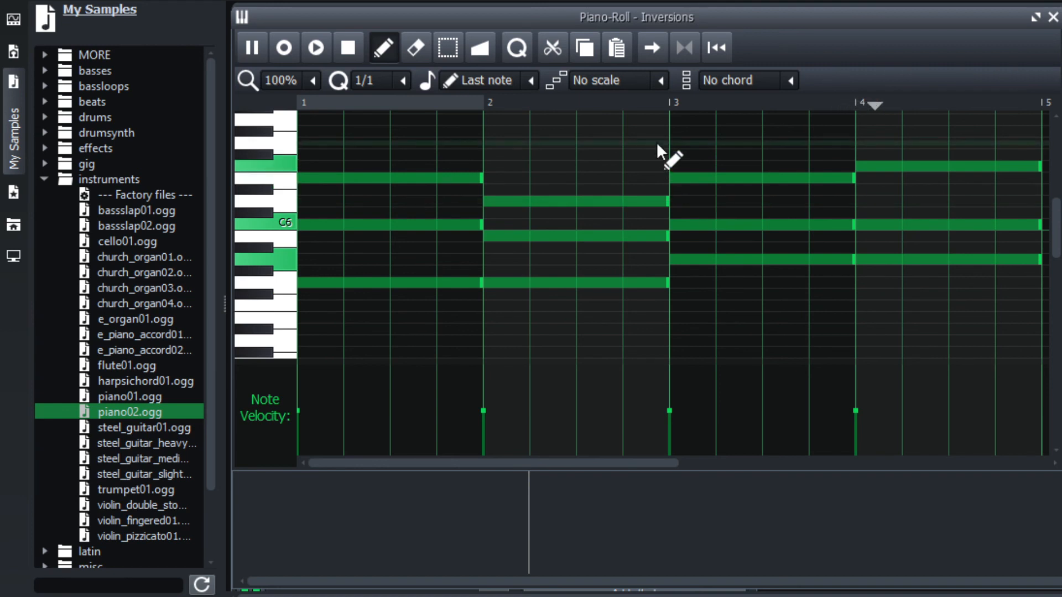
pyautogui.press('space')
pyautogui.click(1053, 17)
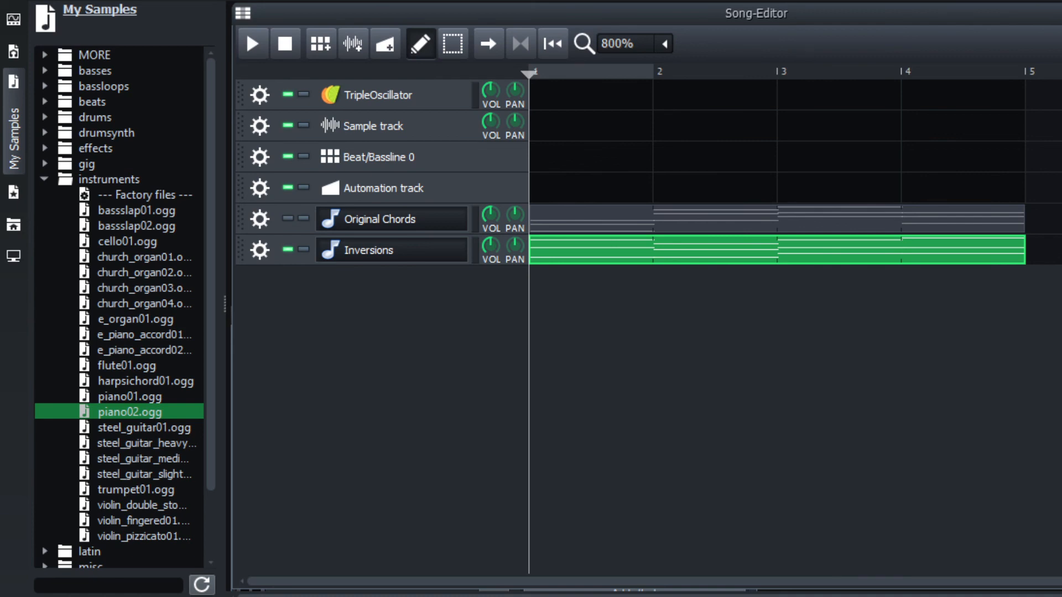
# Save the project under the new file name I V vi IV Chords Inversions.mmpz in the projects folder.
pyautogui.click(18, 0)
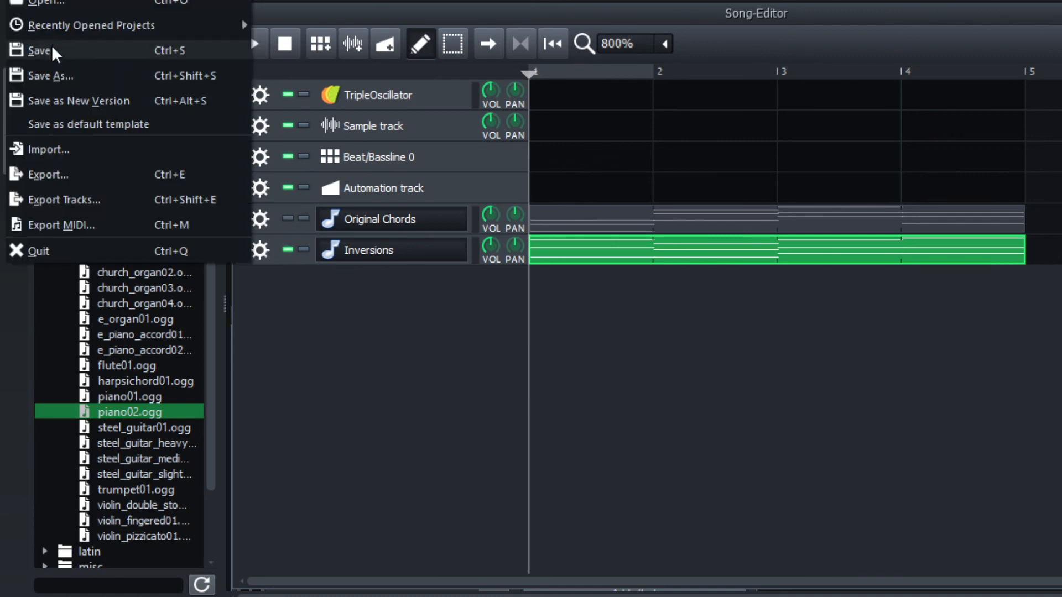
pyautogui.click(72, 75)
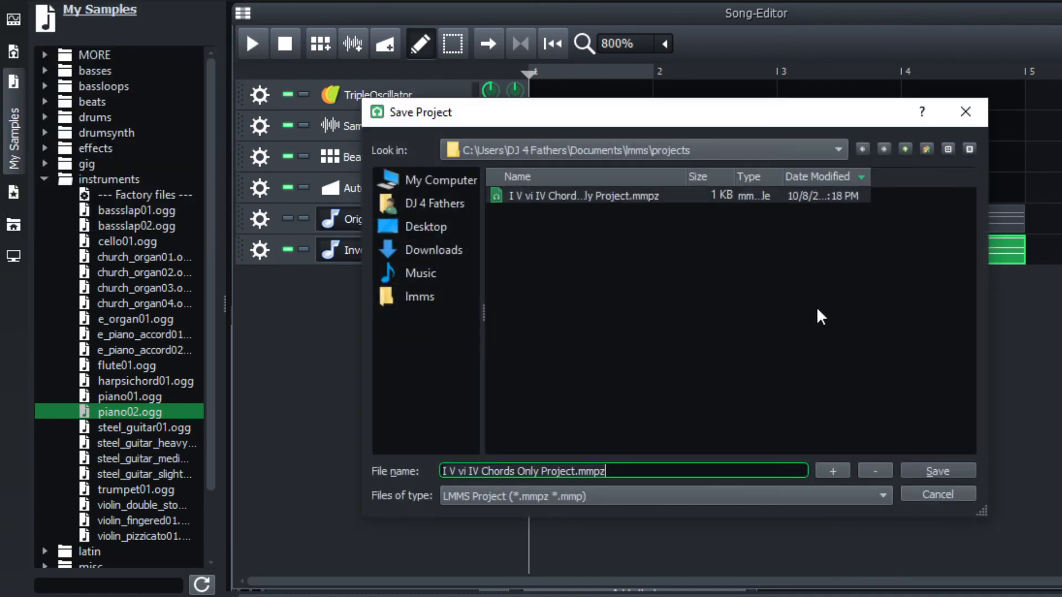
pyautogui.click(539, 470)
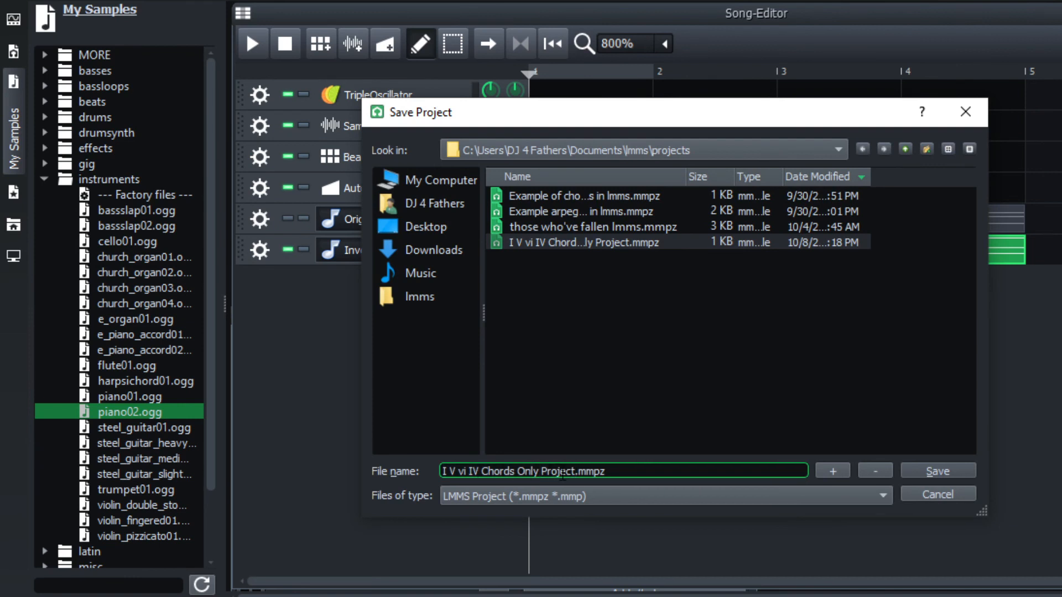
pyautogui.moveTo(519, 471); pyautogui.dragTo(559, 470)
pyautogui.doubleClick(562, 471)
pyautogui.press('BackSpace')
pyautogui.press('BackSpace')
pyautogui.press('BackSpace')
pyautogui.press('BackSpace')
pyautogui.press('BackSpace')
pyautogui.press('BackSpace')
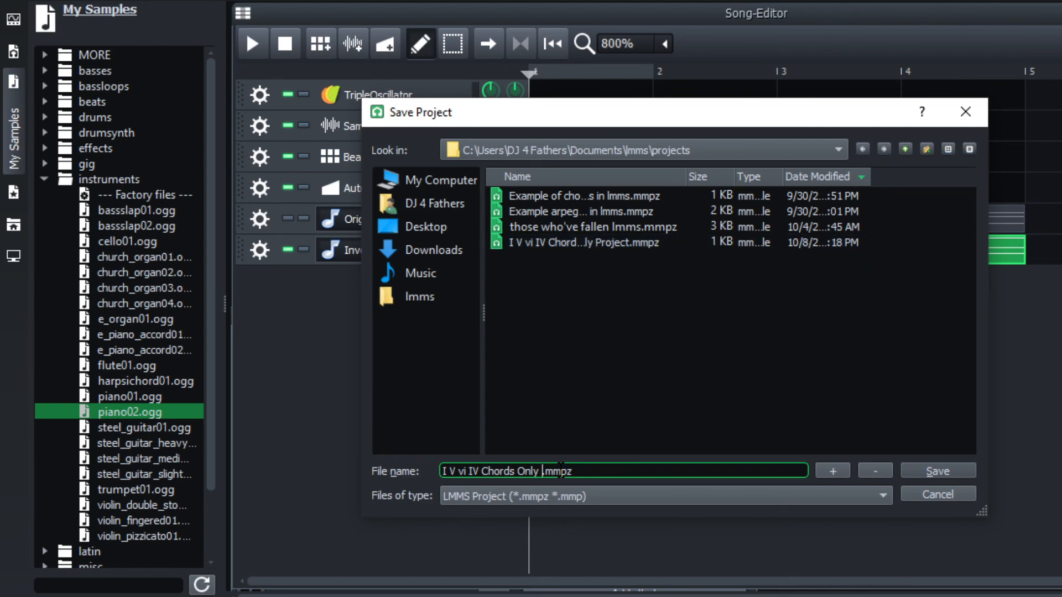
pyautogui.write('Inversions')
pyautogui.press('Return')
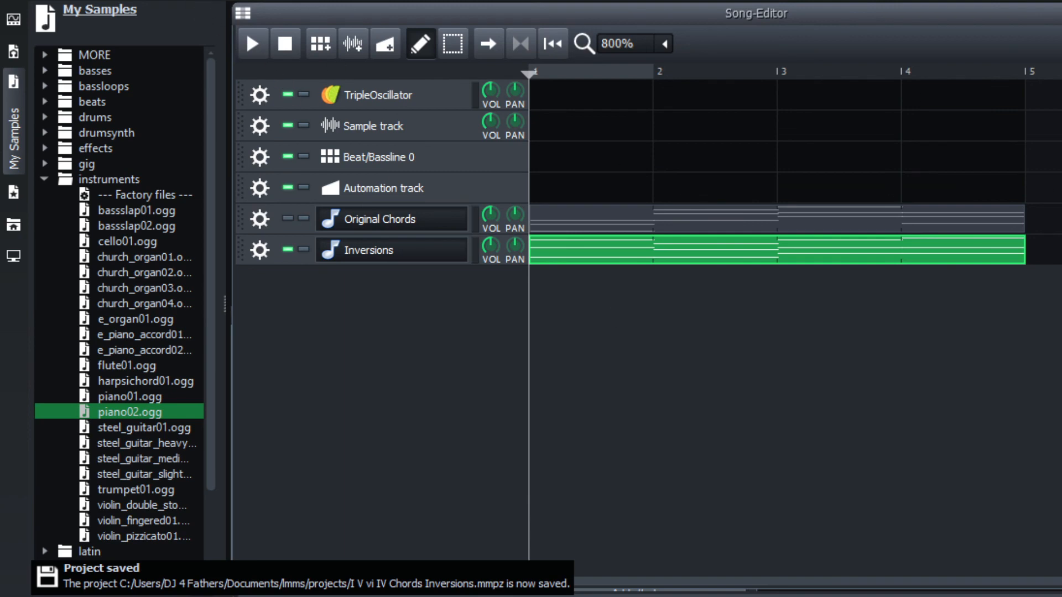
pyautogui.hotkey('alt', 'f')
pyautogui.click(83, 77)
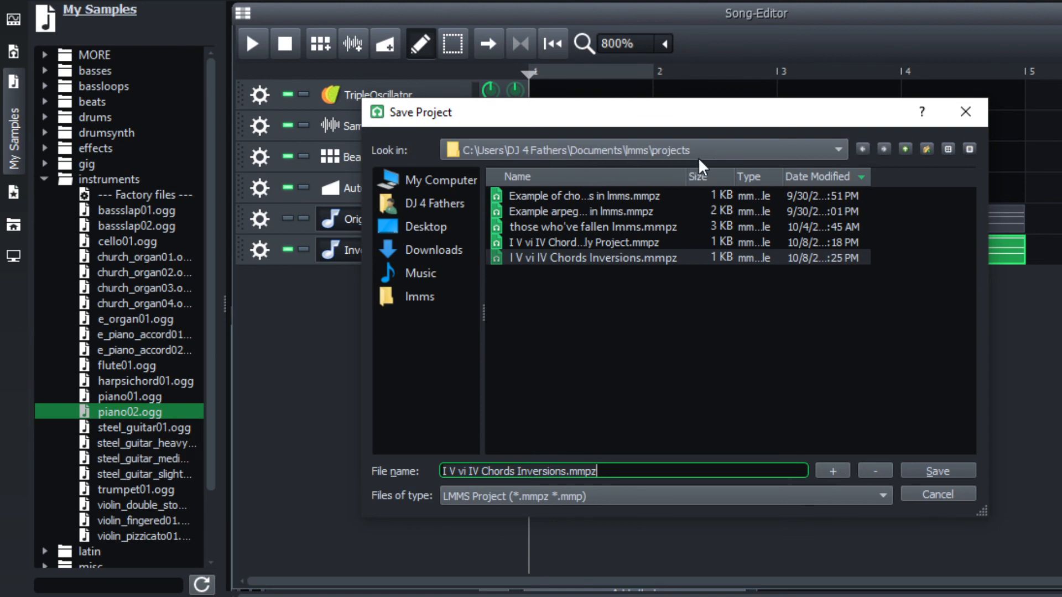
pyautogui.click(938, 494)
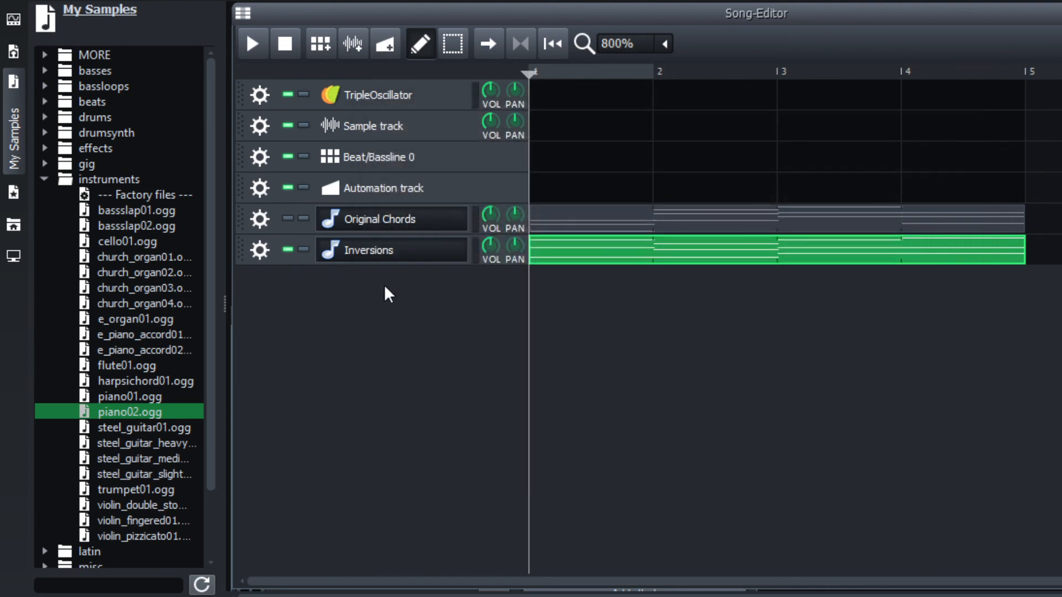